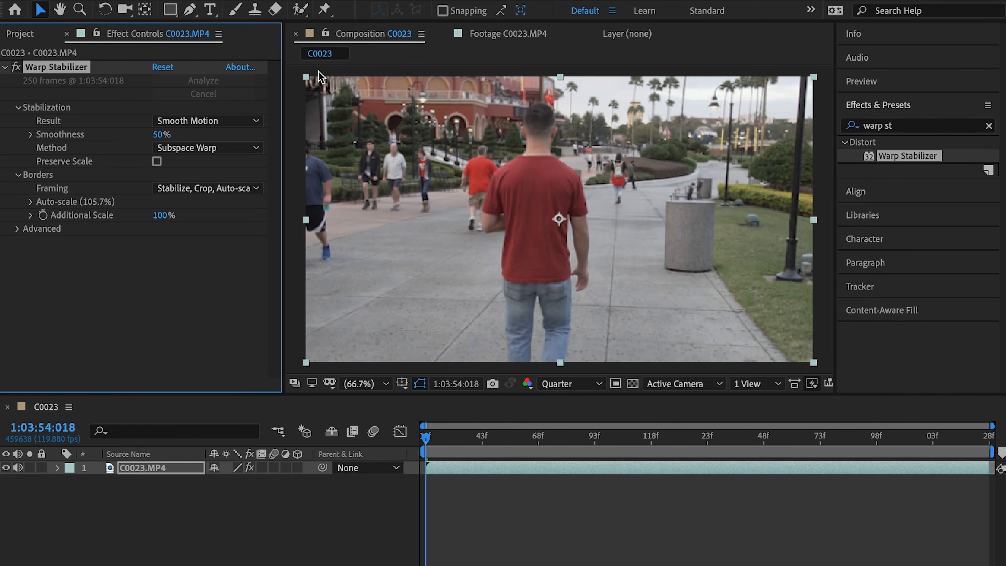
Remove the Warp Stabilizer effect from the C0023.MP4 layer and start Track Motion on that clip
key("Delete")
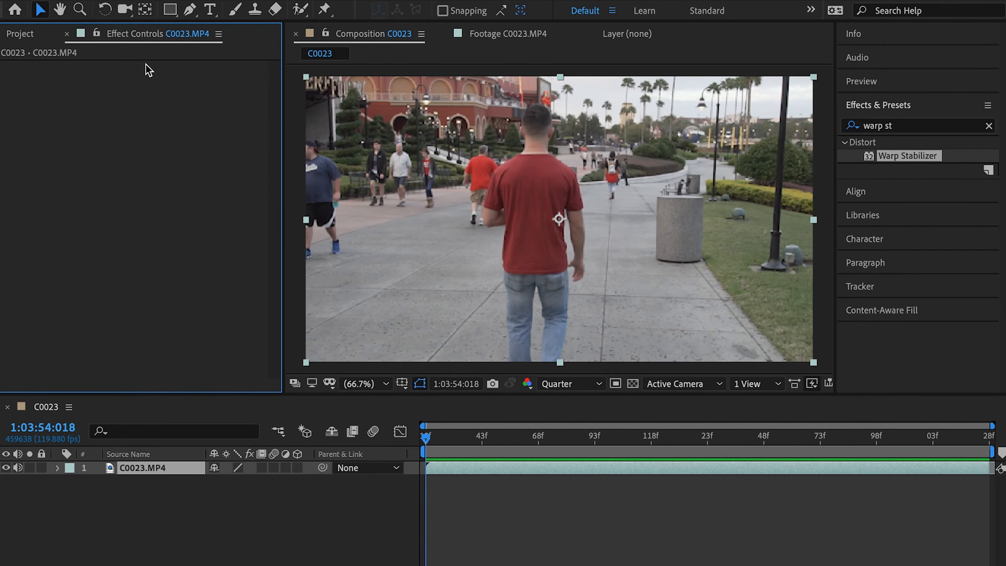
left_click(163, 475)
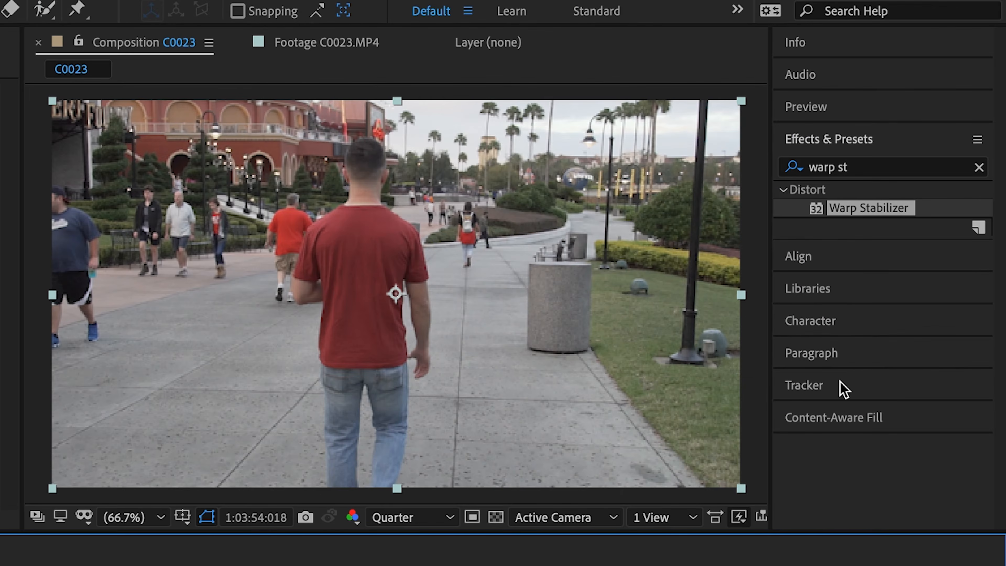
left_click(903, 286)
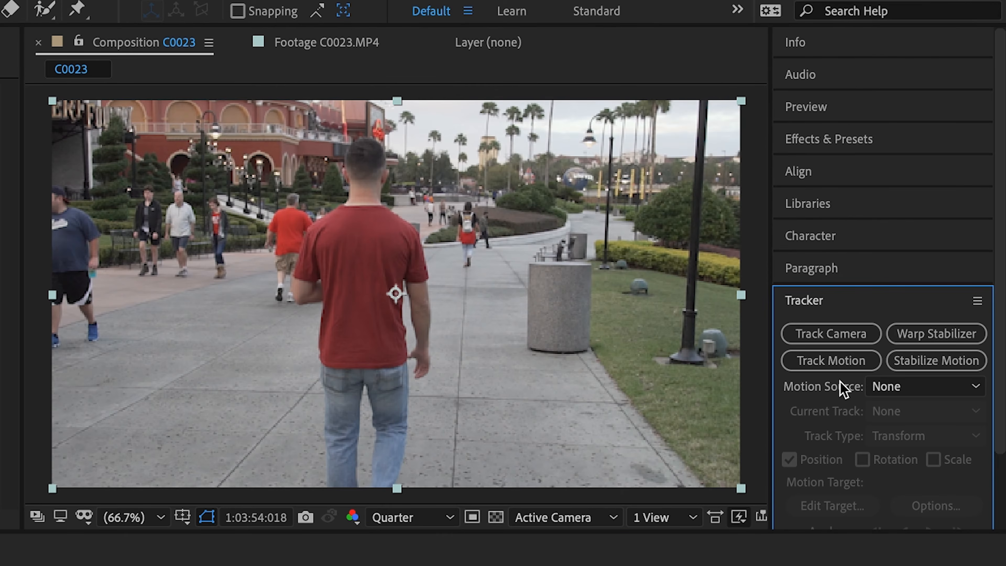
left_click(825, 362)
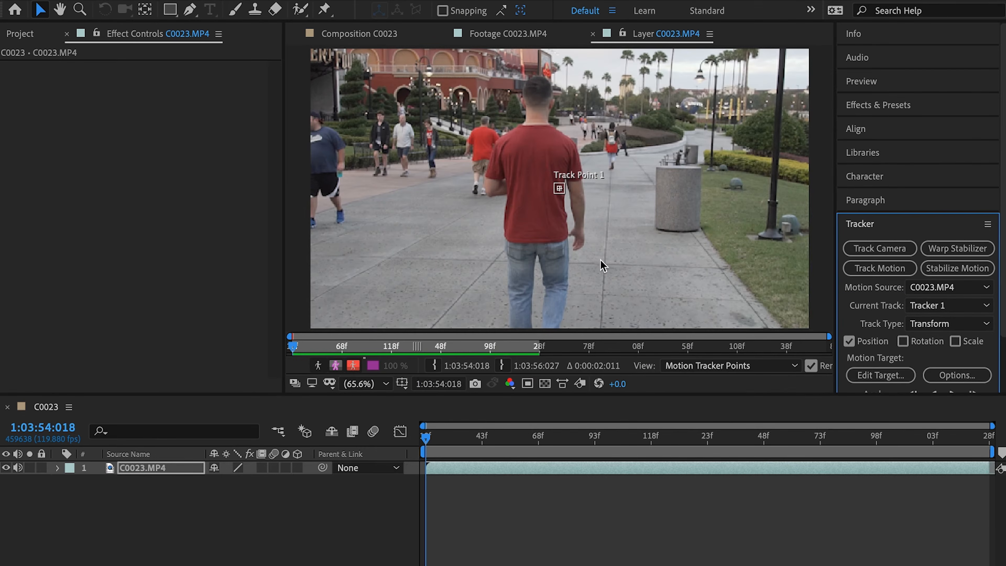
Place Track Point 1 on the dark hair at the back of the man's head
scroll(573, 208, "up", 4)
scroll(583, 208, "down", 1)
left_click_drag(572, 194, 498, 154)
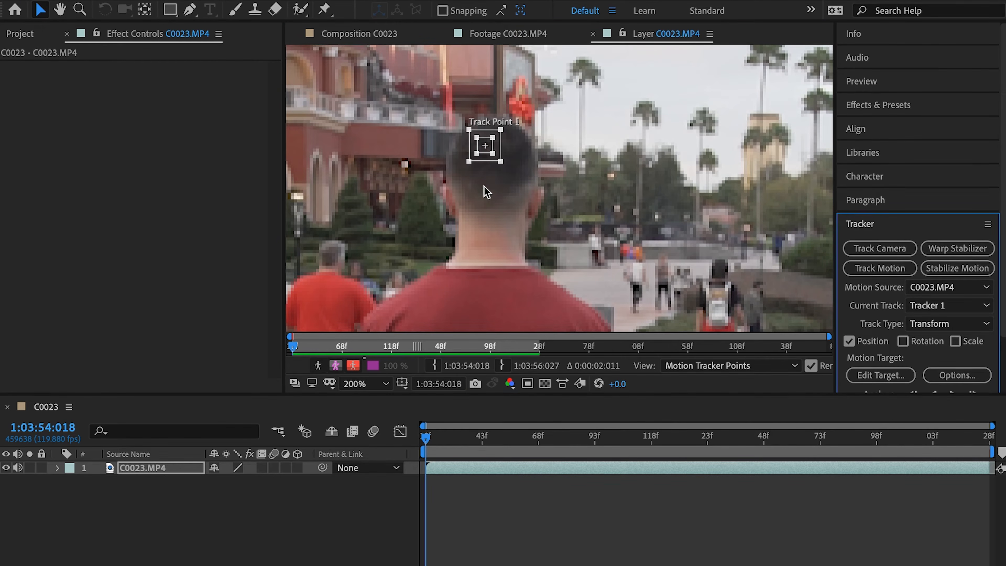
Shrink the track point's inner feature region to a small patch of the man's dark hair
key("period")
key("period")
left_click_drag(591, 157, 579, 170)
left_click_drag(622, 125, 613, 131)
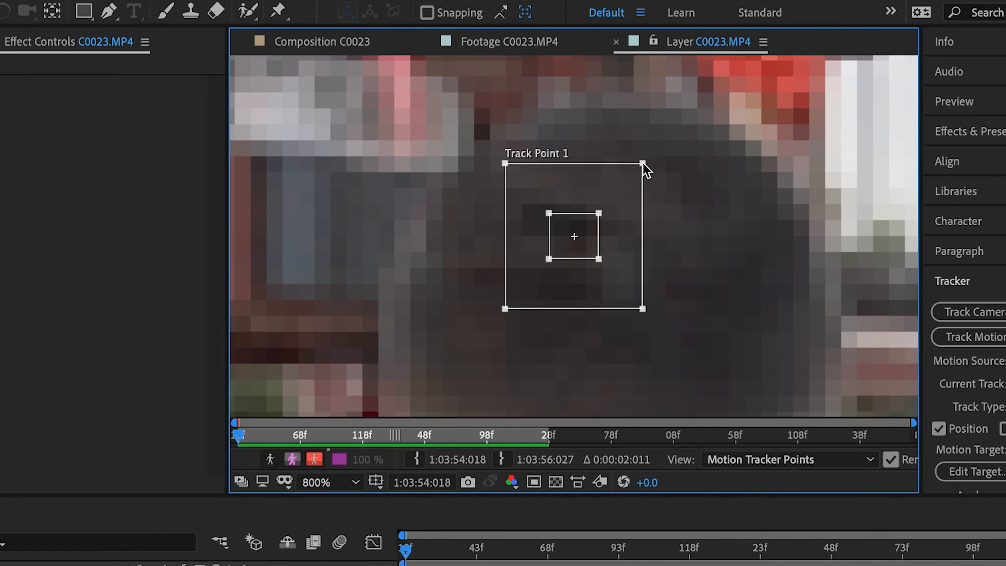
left_click_drag(642, 163, 647, 160)
mouse_move(599, 214)
left_mouse_down()
mouse_move(610, 202)
mouse_move(587, 225)
left_mouse_up()
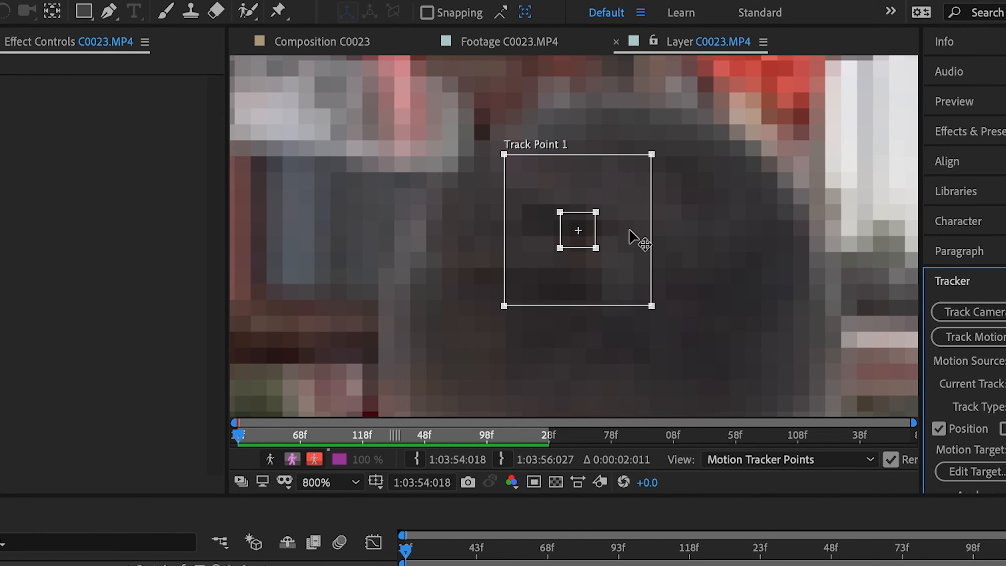
mouse_move(595, 212)
left_mouse_down()
mouse_move(605, 214)
mouse_move(590, 217)
left_mouse_up()
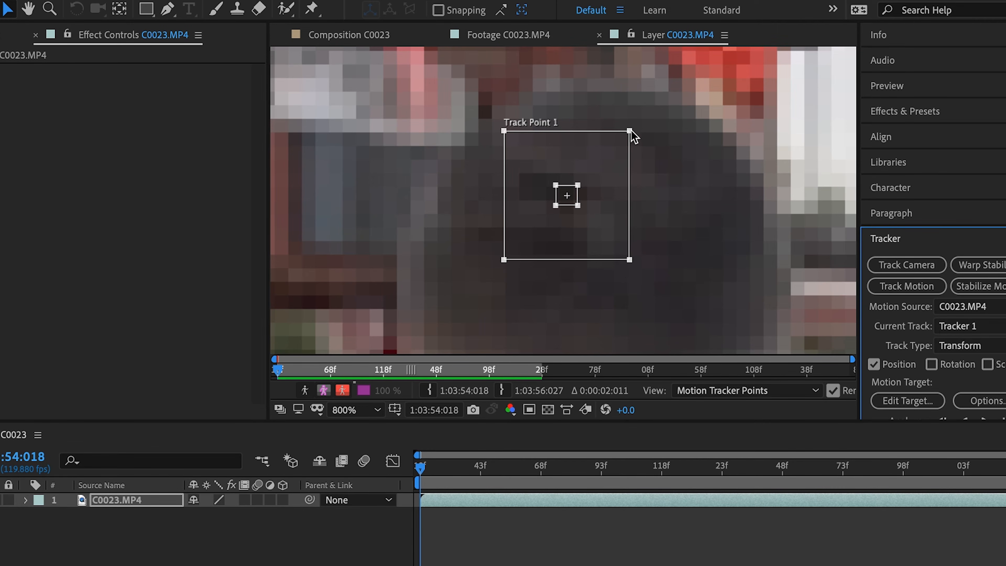
Resize the track point's outer search region to a moderately larger rectangle that stays within the man's head
left_click_drag(630, 132, 670, 124)
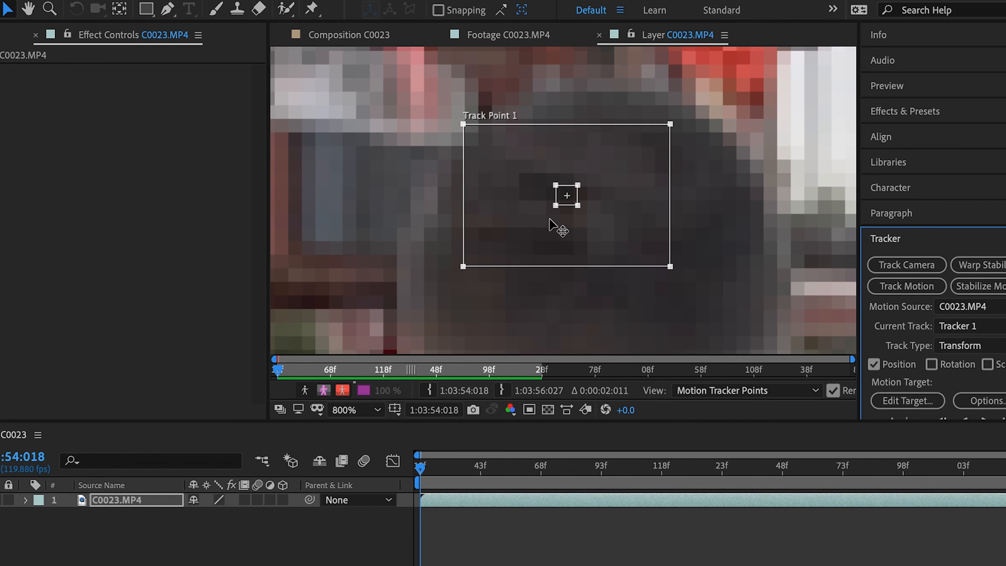
left_click(671, 124)
left_click_drag(671, 125, 752, 87)
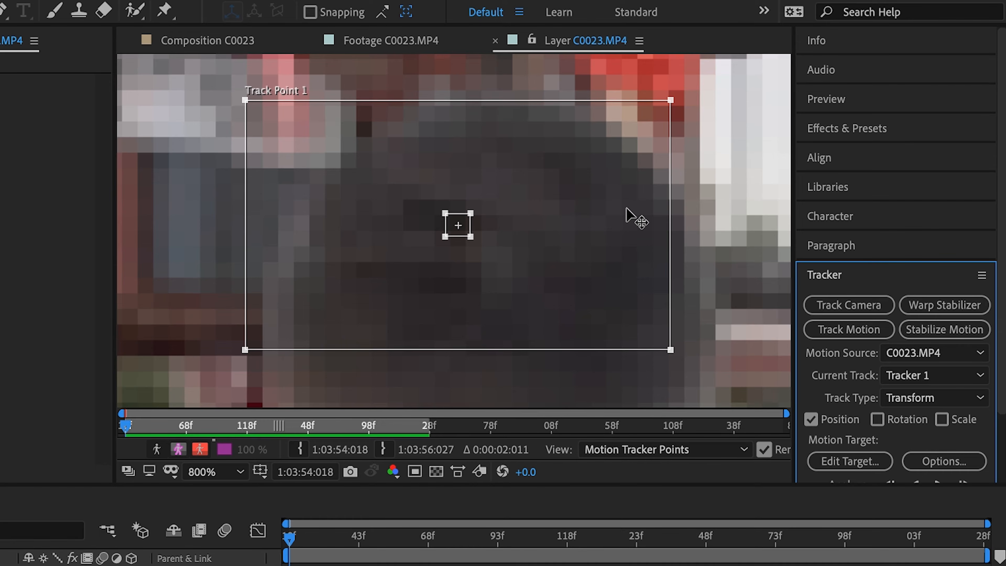
left_click_drag(670, 101, 539, 164)
Fit the whole frame in the layer view and analyze the track forward through the clip
left_click(232, 475)
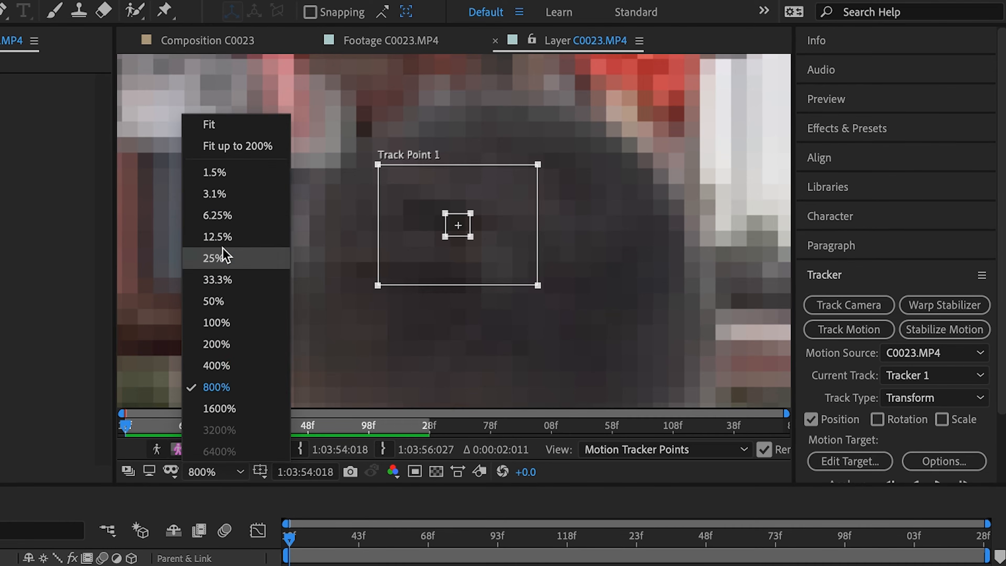
left_click(222, 131)
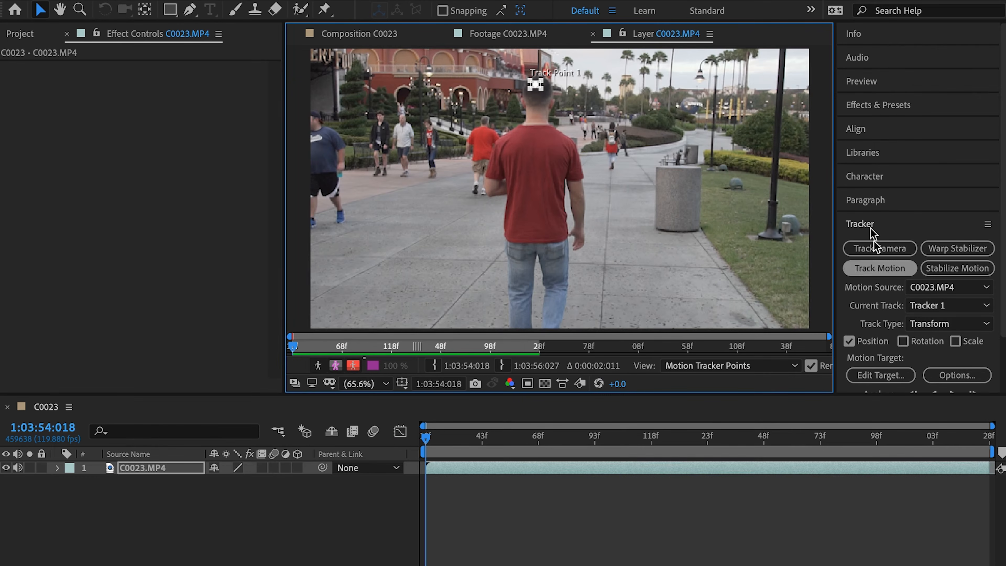
scroll(965, 372, "down", 2)
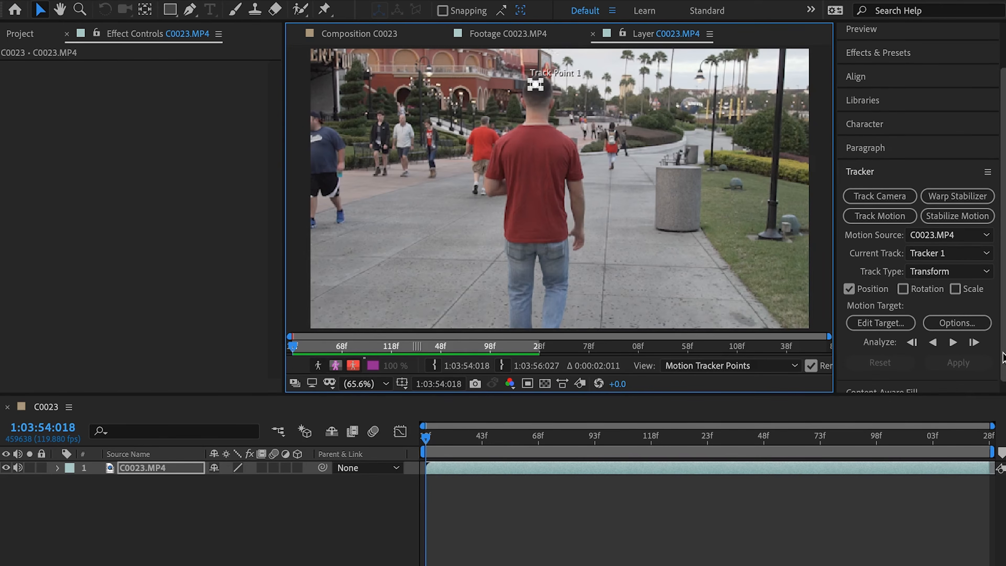
left_click(953, 342)
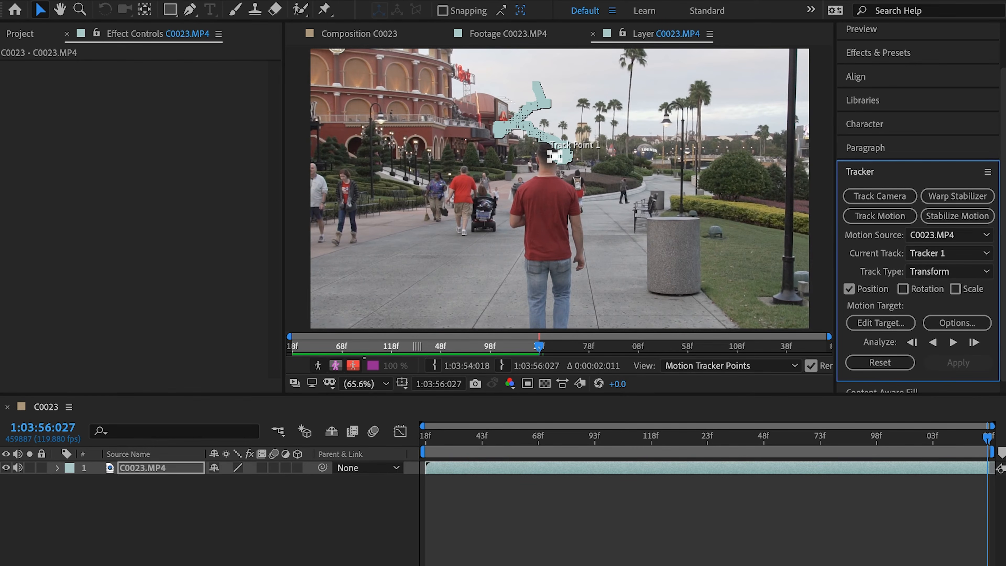
Create a new null object layer in the C0023 composition
right_click(171, 517)
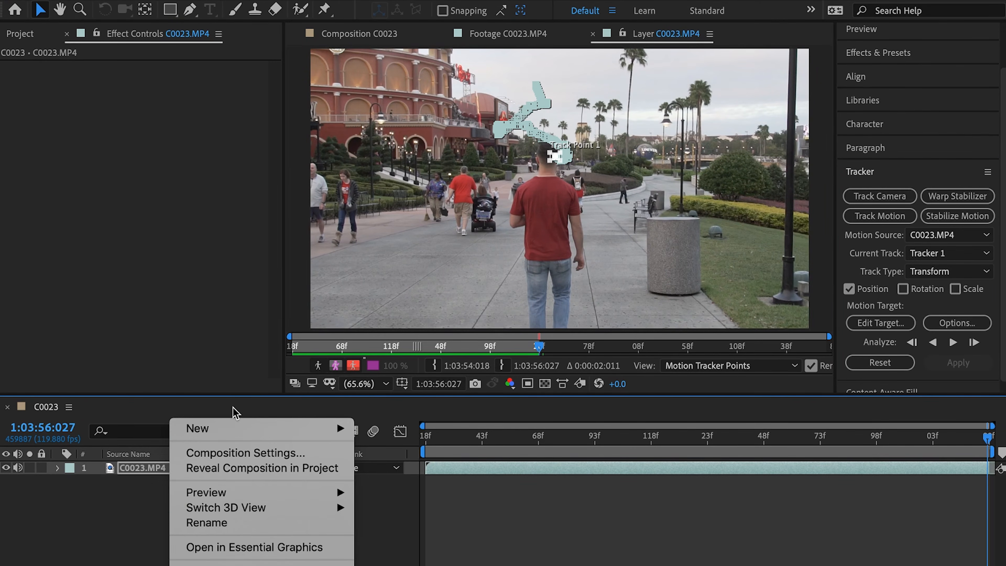
mouse_move(232, 428)
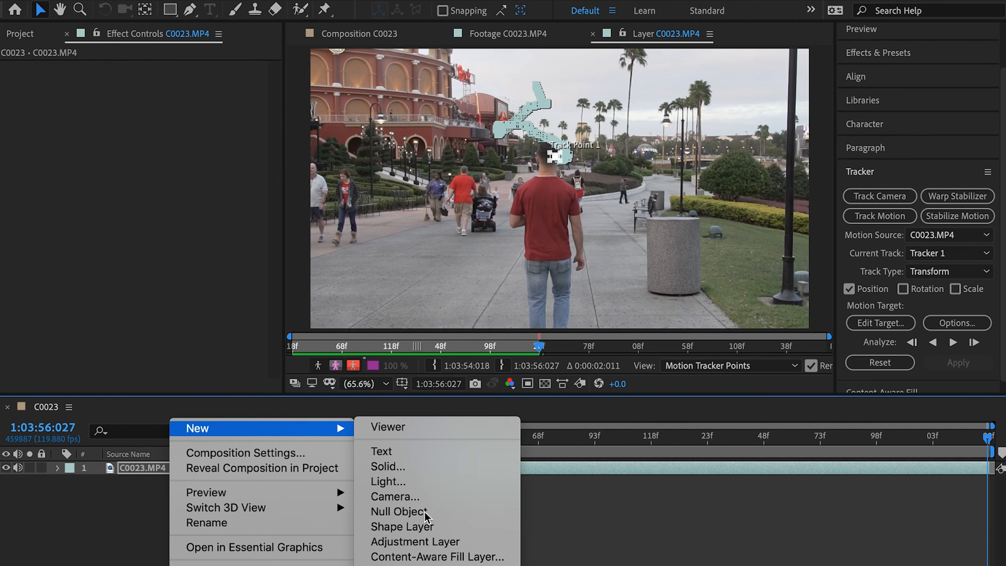
left_click(399, 511)
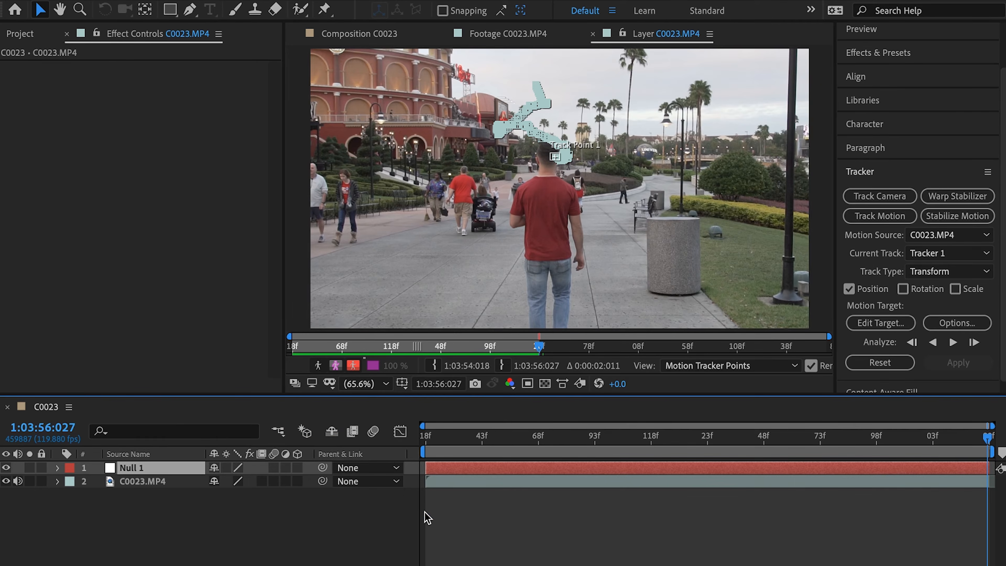
Set Null 1 as the motion target and apply the tracking data to it in the X and Y dimensions
left_click(882, 324)
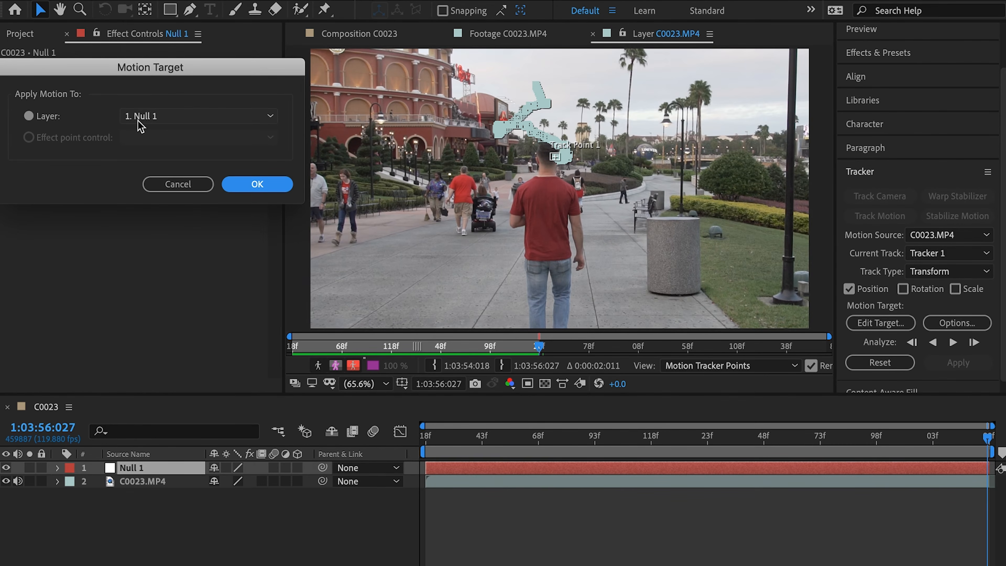
left_click(249, 188)
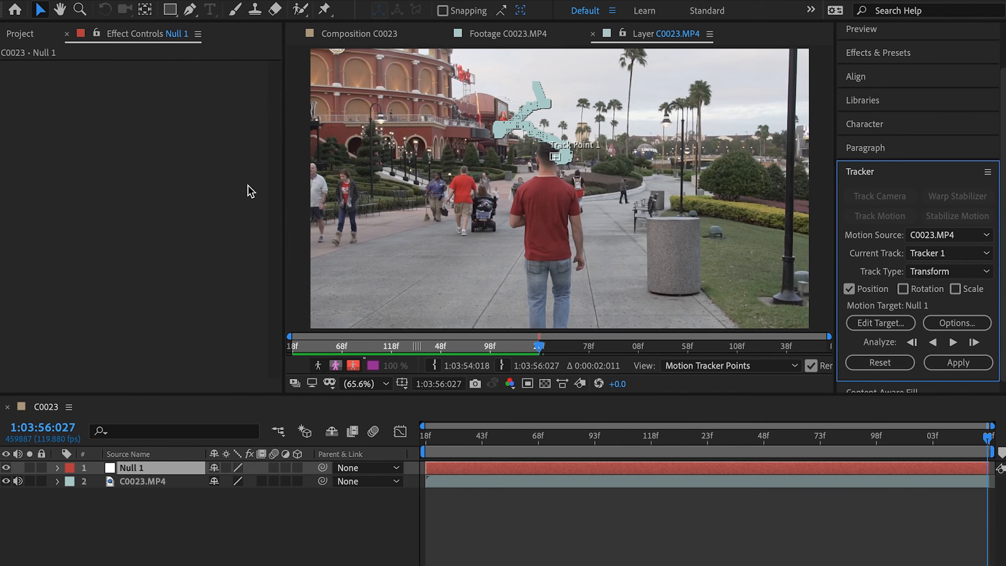
left_click(976, 365)
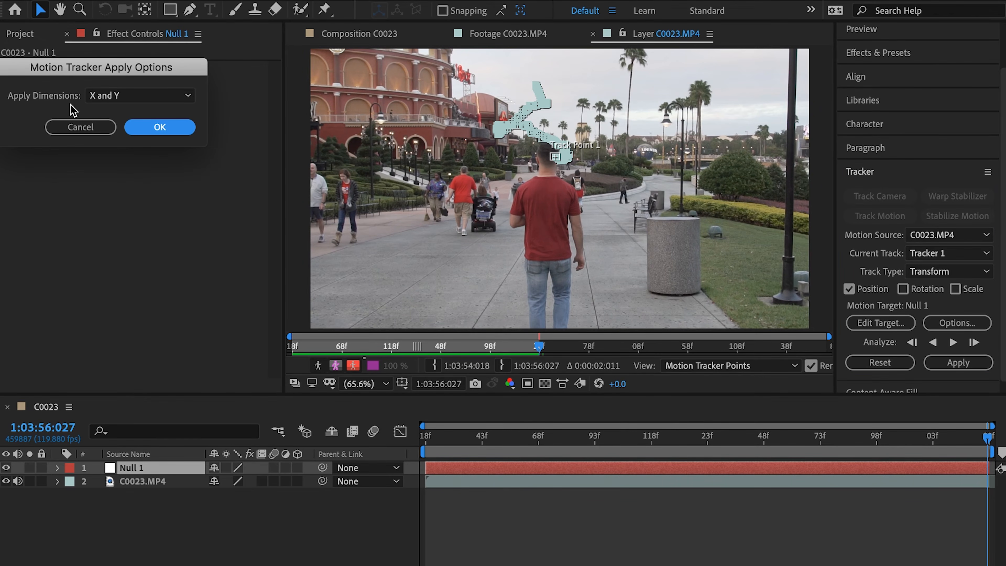
left_click(177, 130)
Add a two-node camera layer named Camera 1 with the 50mm preset
right_click(202, 515)
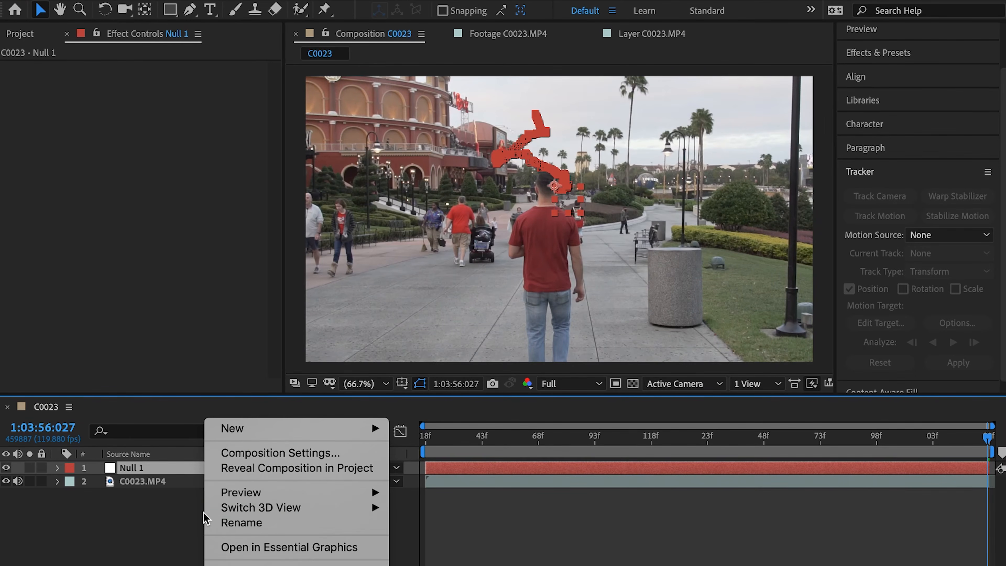
mouse_move(260, 433)
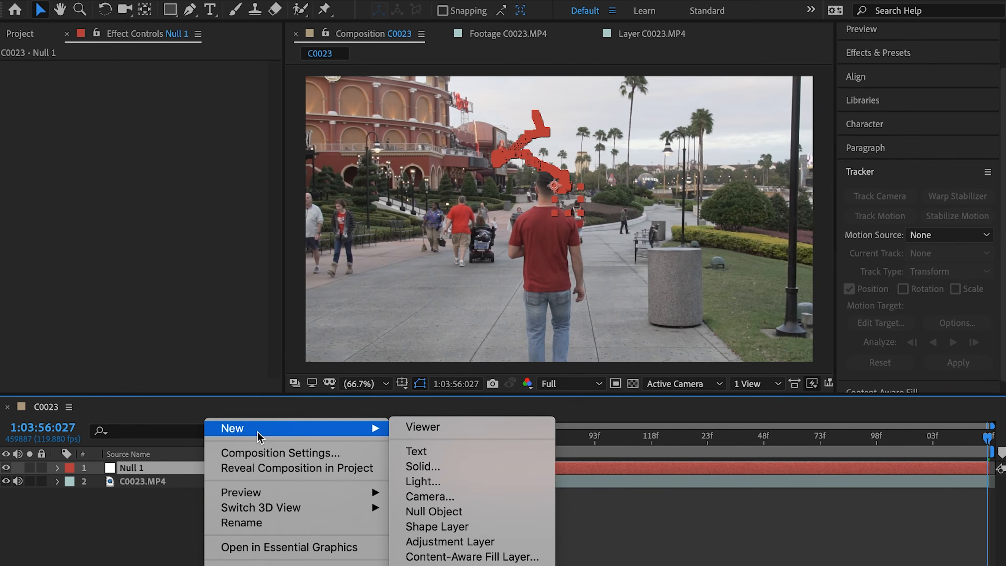
left_click(430, 496)
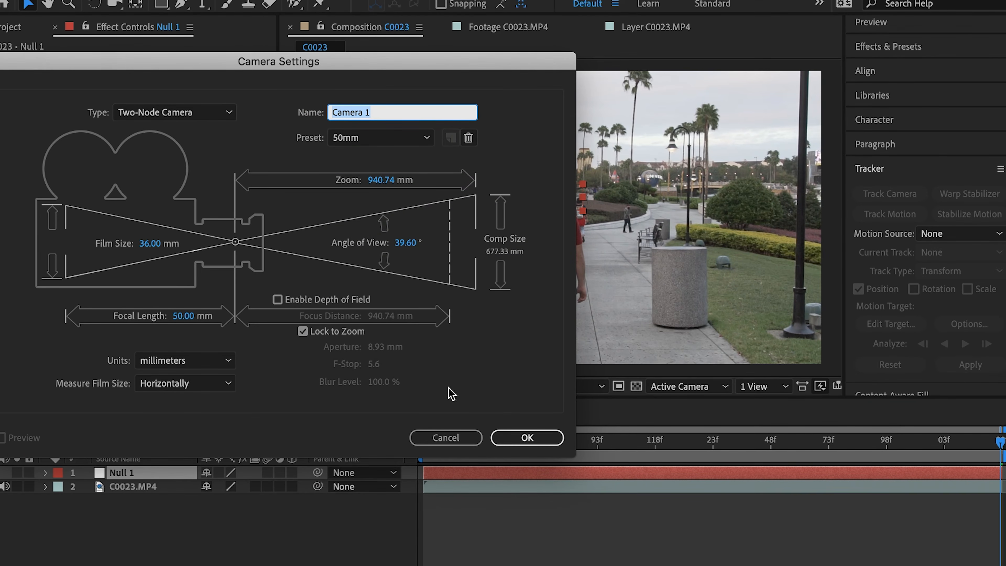
left_click(526, 437)
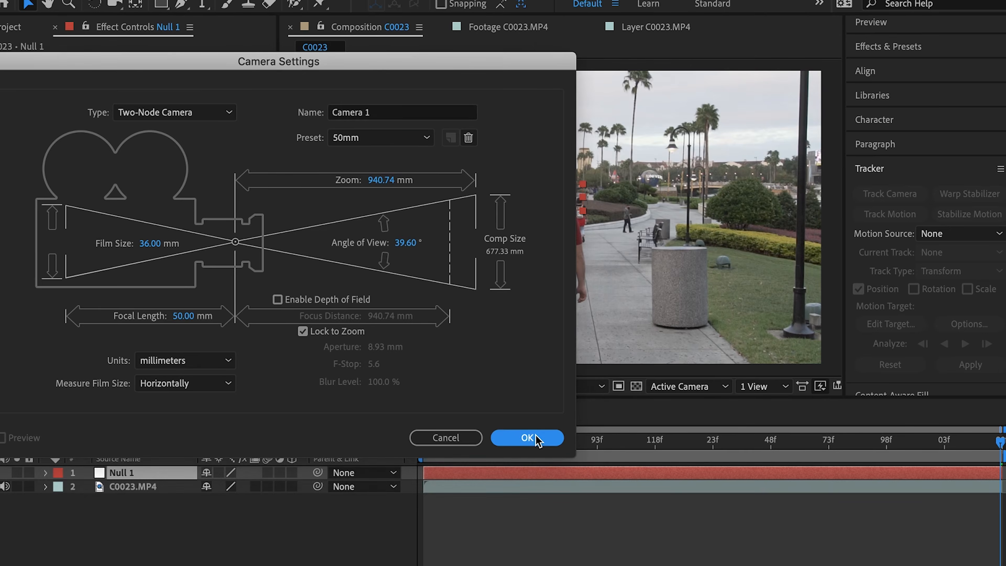
Parent the Camera 1 layer to the Null 1 layer
mouse_move(317, 472)
left_mouse_down()
mouse_move(200, 481)
mouse_move(315, 478)
left_mouse_up()
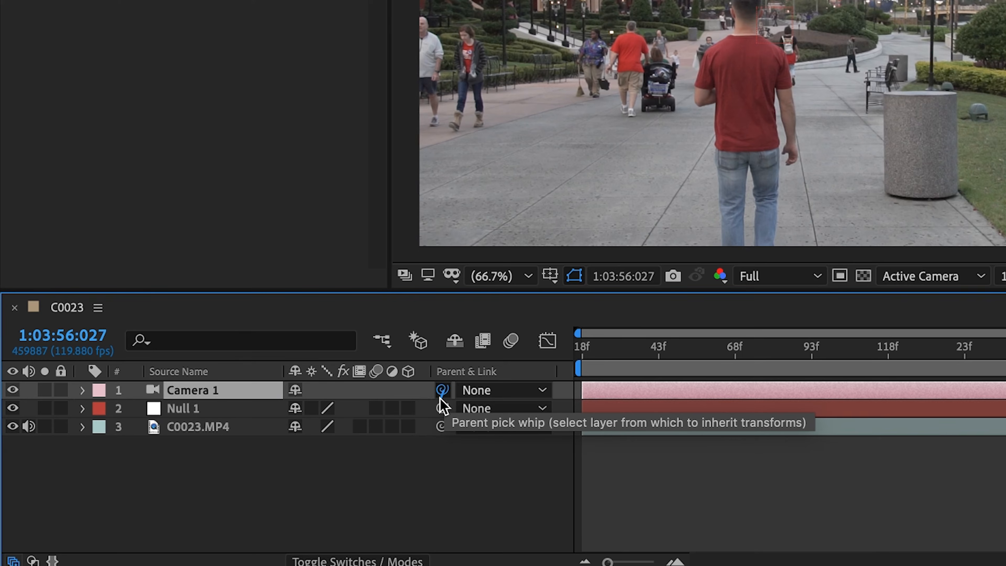
left_click_drag(439, 397, 202, 413)
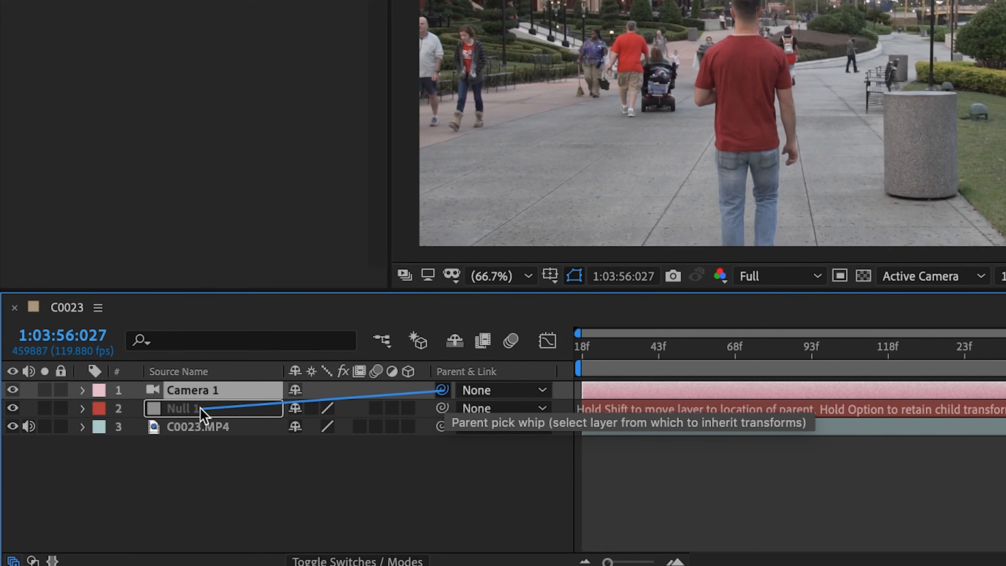
left_click_drag(203, 414, 203, 413)
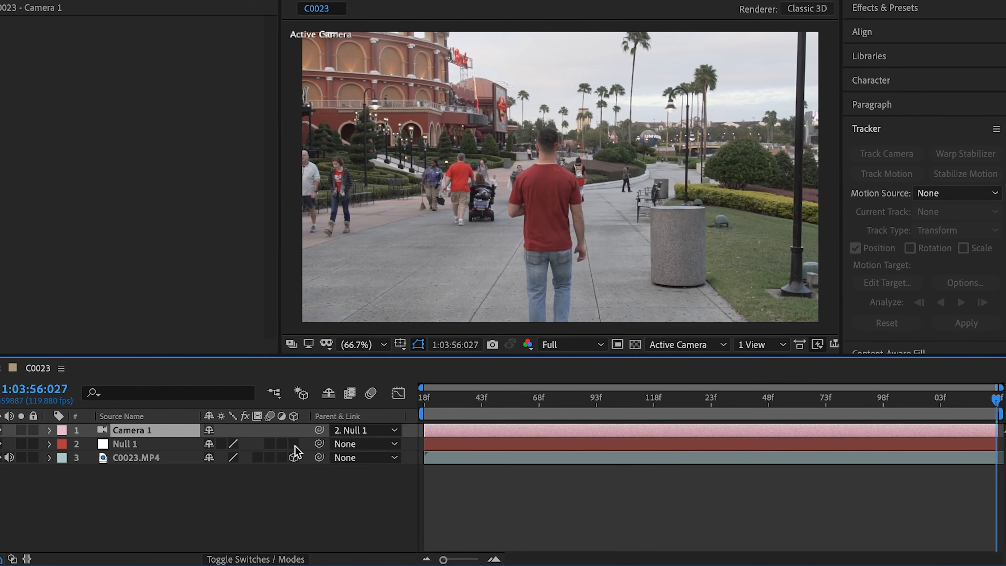
Make the Null 1 and C0023.MP4 layers 3D and scrub through the timeline to check the stabilized motion
left_click(294, 444)
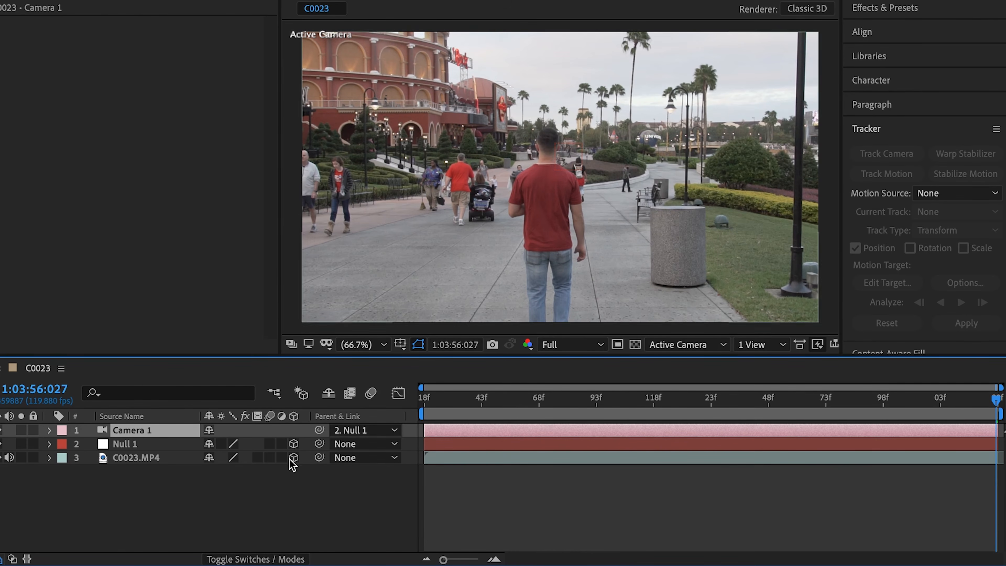
left_click(280, 559)
left_click(280, 558)
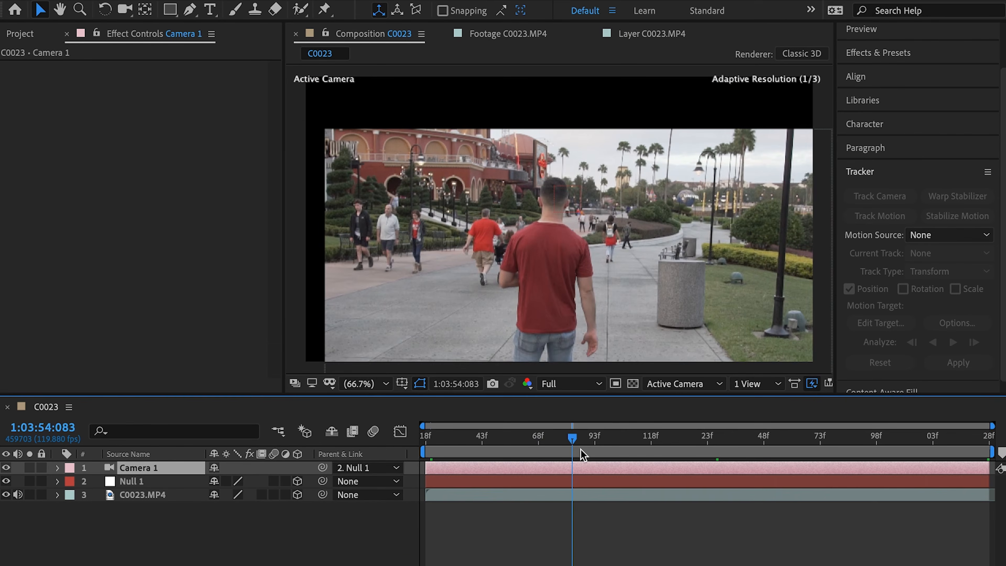
left_click_drag(581, 449, 757, 450)
left_click_drag(756, 444, 481, 446)
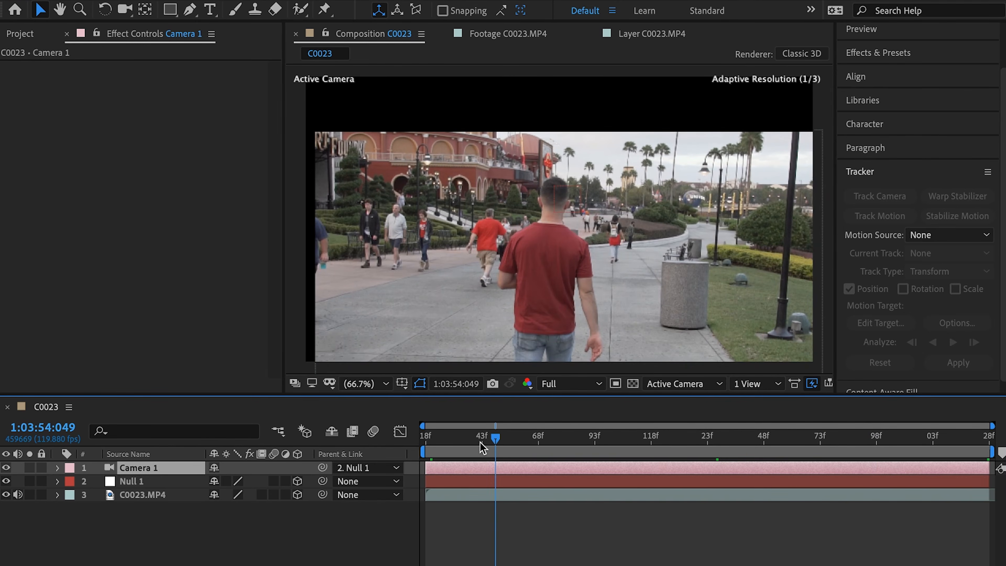
Set the C0023.MP4 layer's X position to 927 and scale the layer up to cover the black edges
left_click(167, 497)
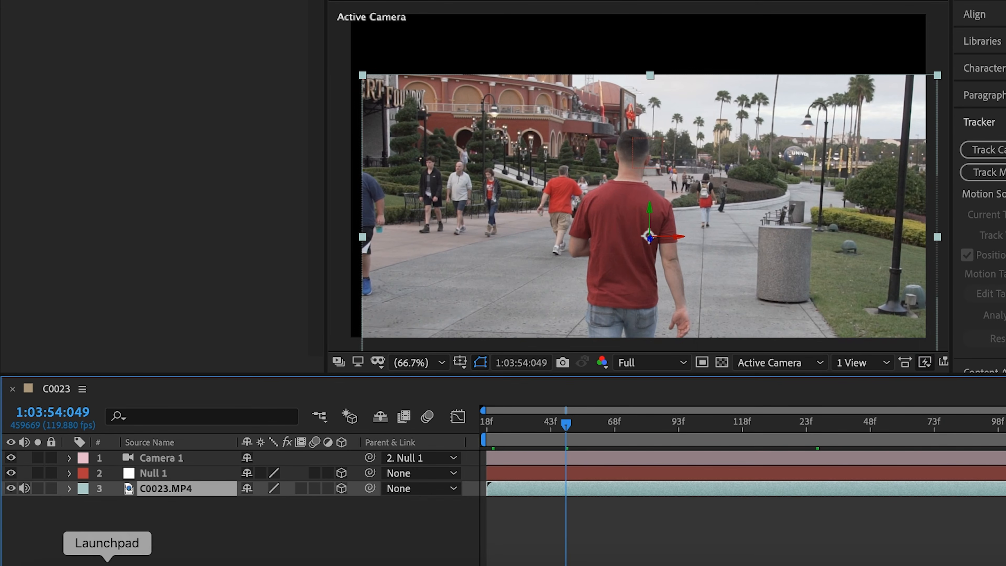
key("p")
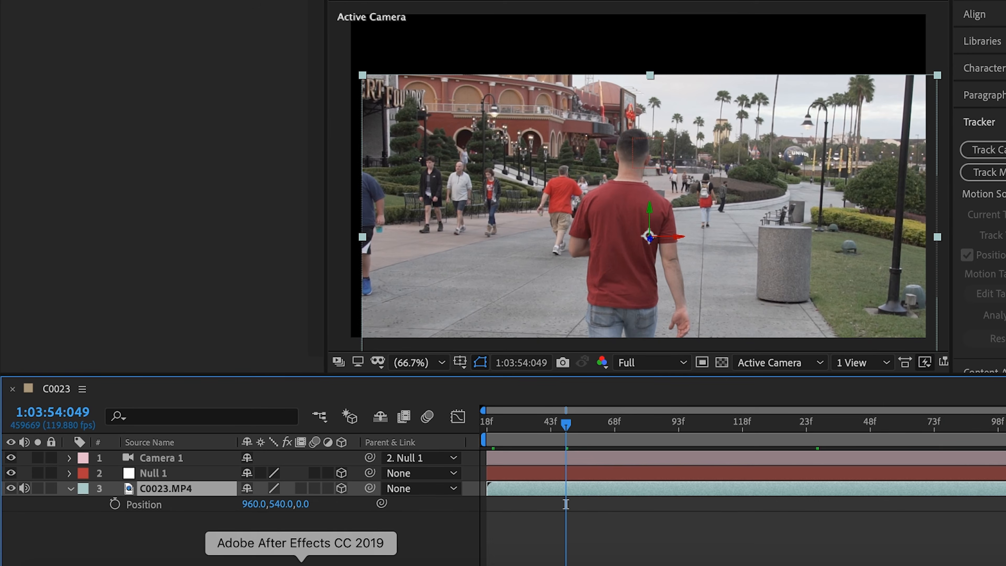
left_click_drag(256, 509, 182, 481)
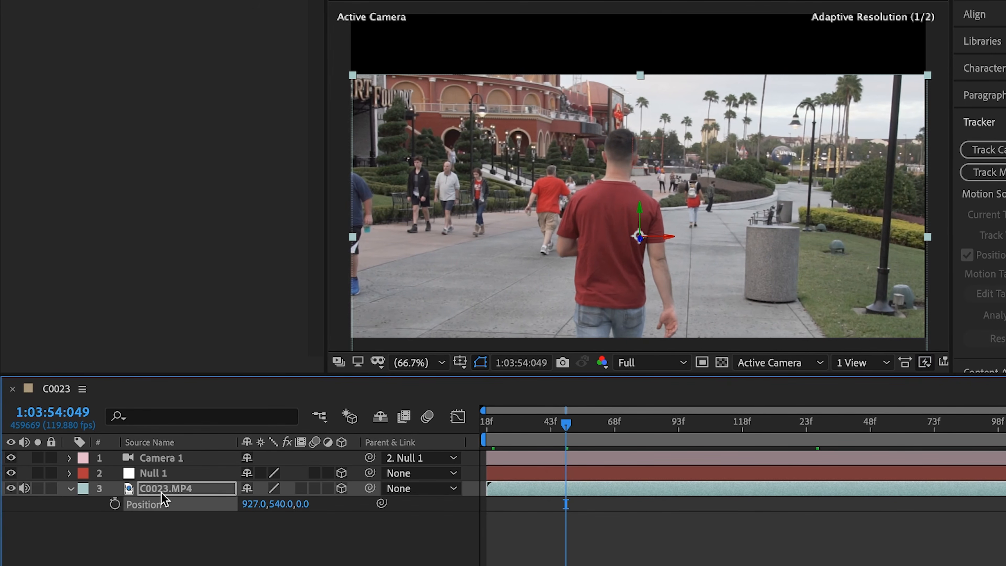
key("s")
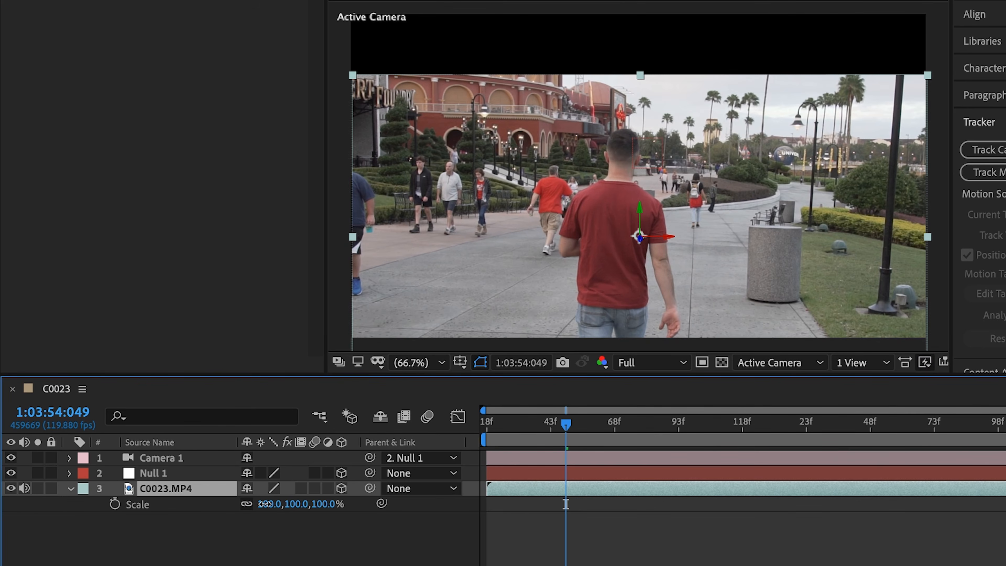
left_click_drag(270, 503, 286, 504)
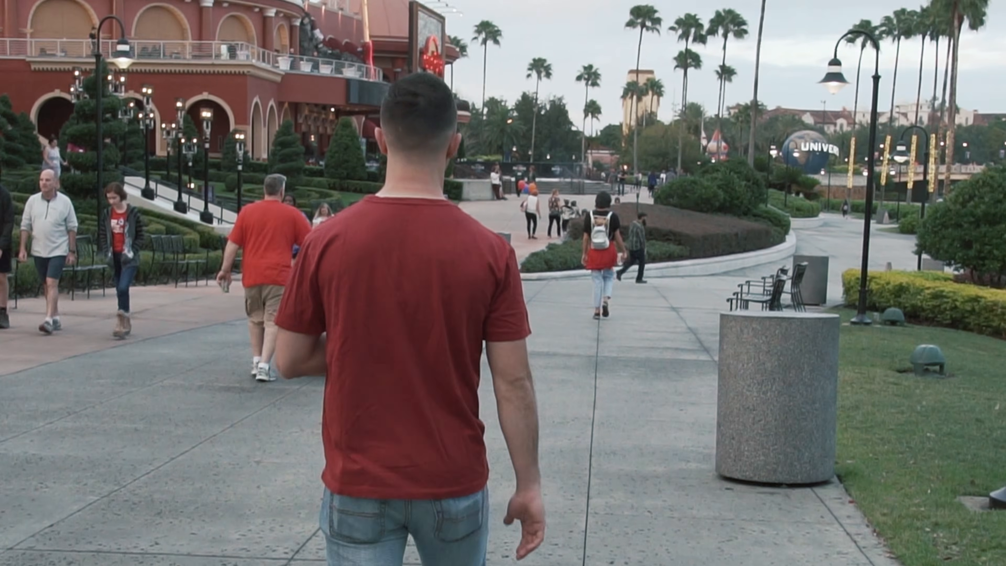